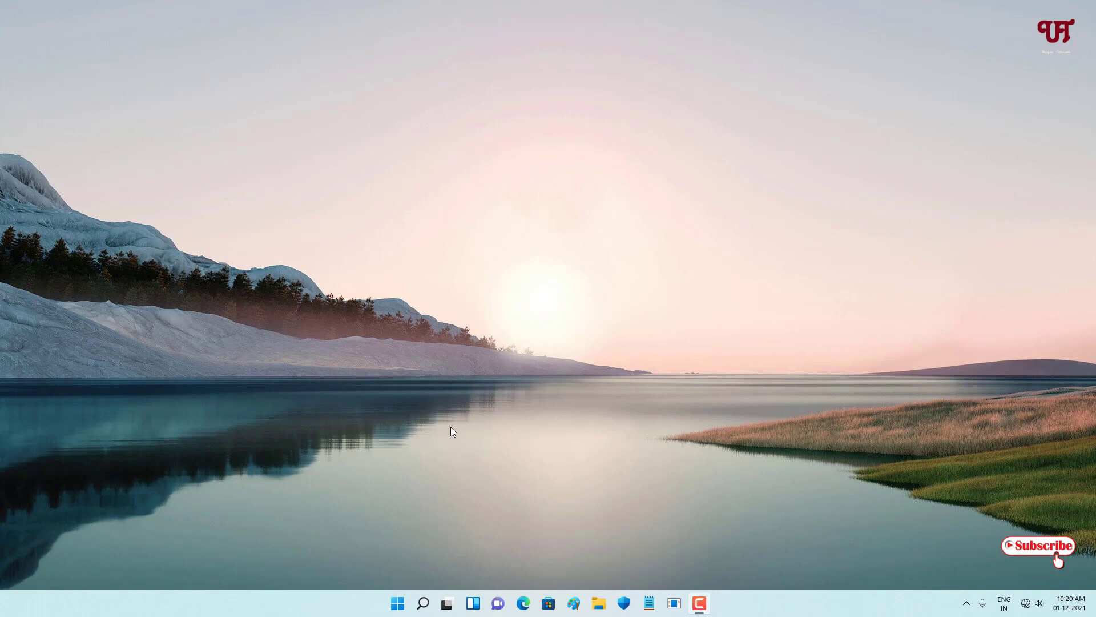
Create a new folder on the desktop with its default name and delete it again.
right_click(455, 258)
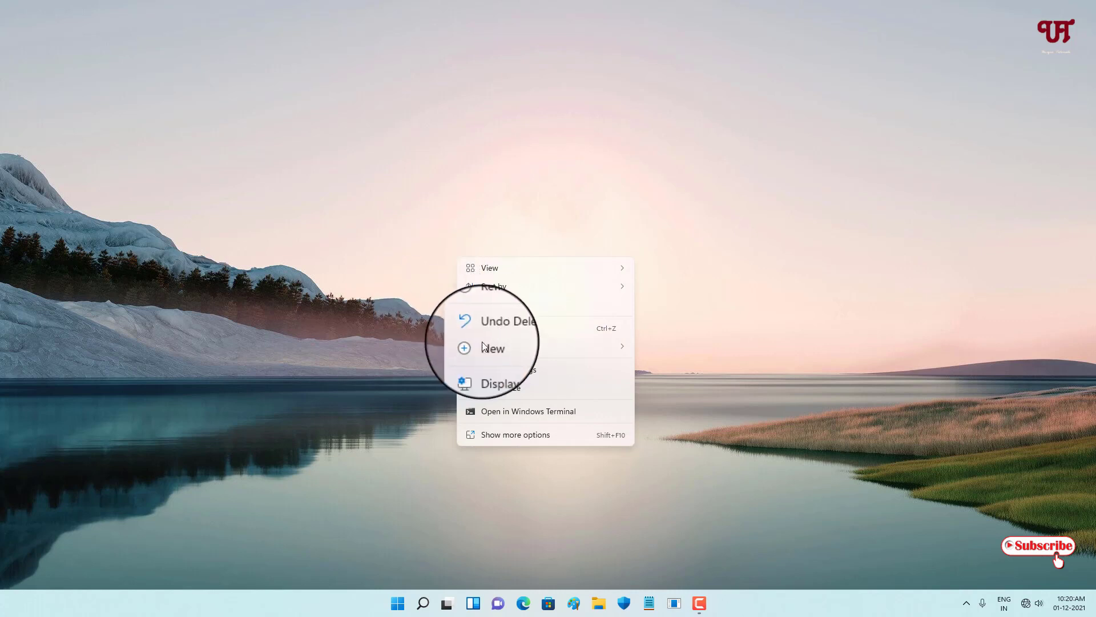
mouse_move(500, 350)
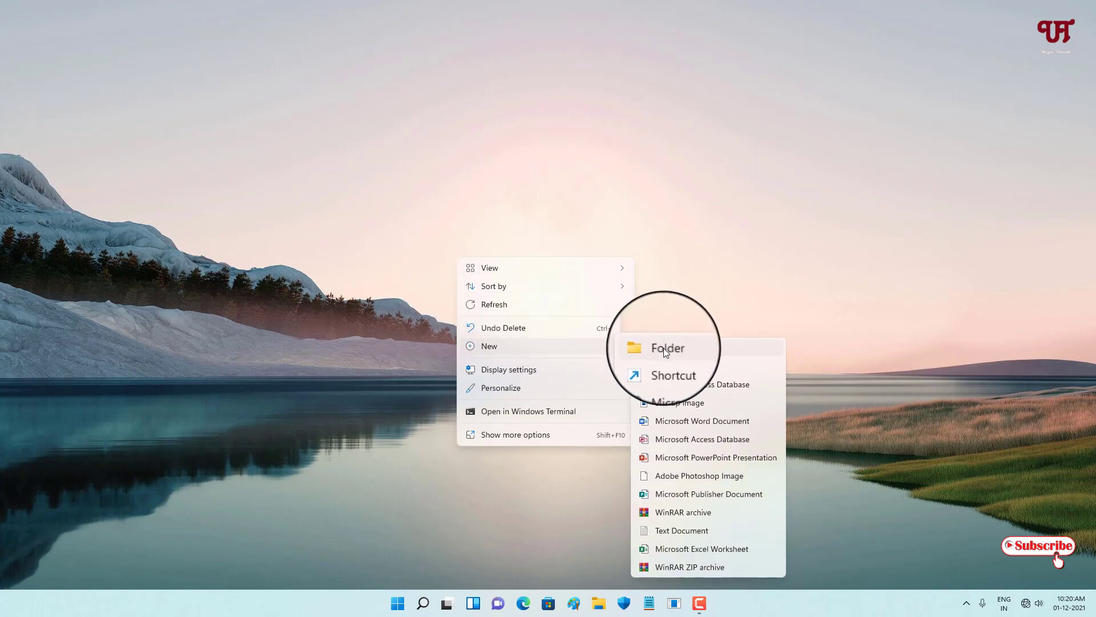
click(664, 348)
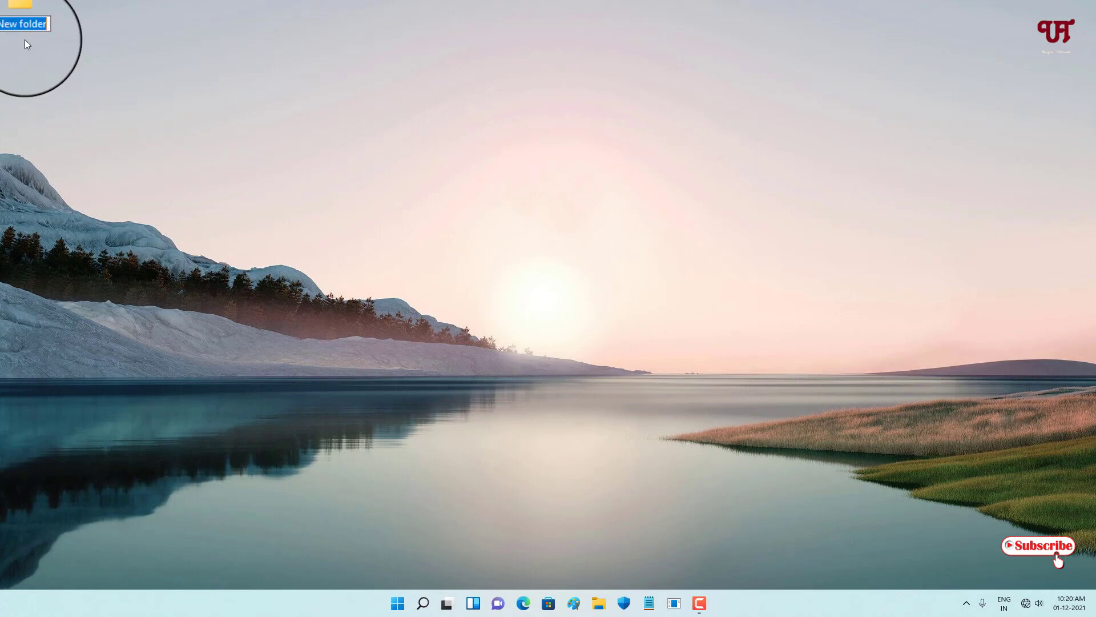
key(Return)
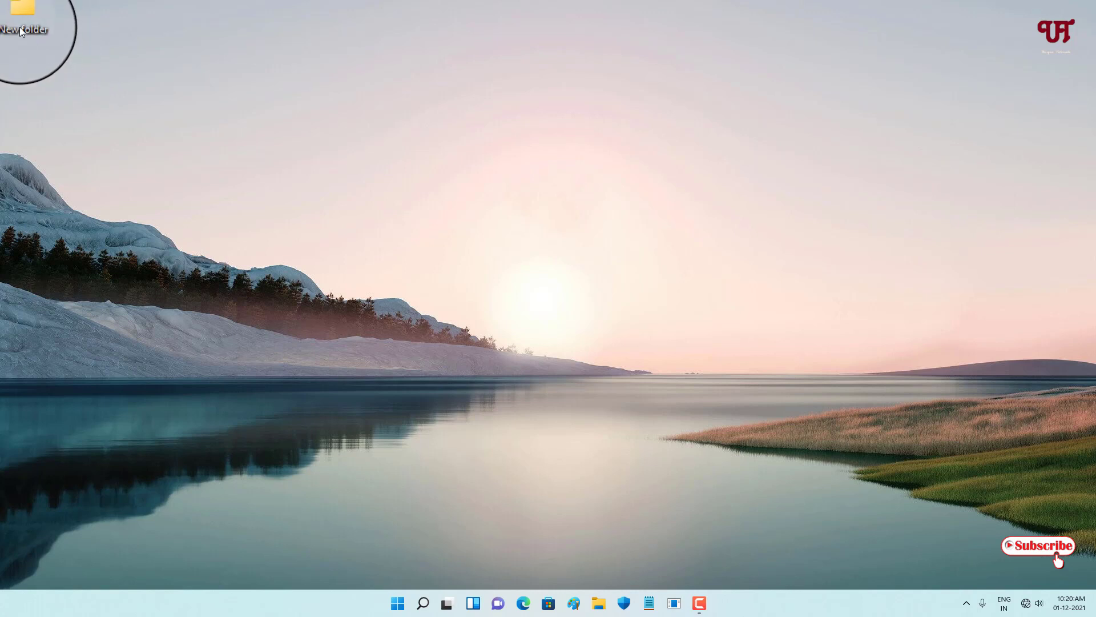
key(Delete)
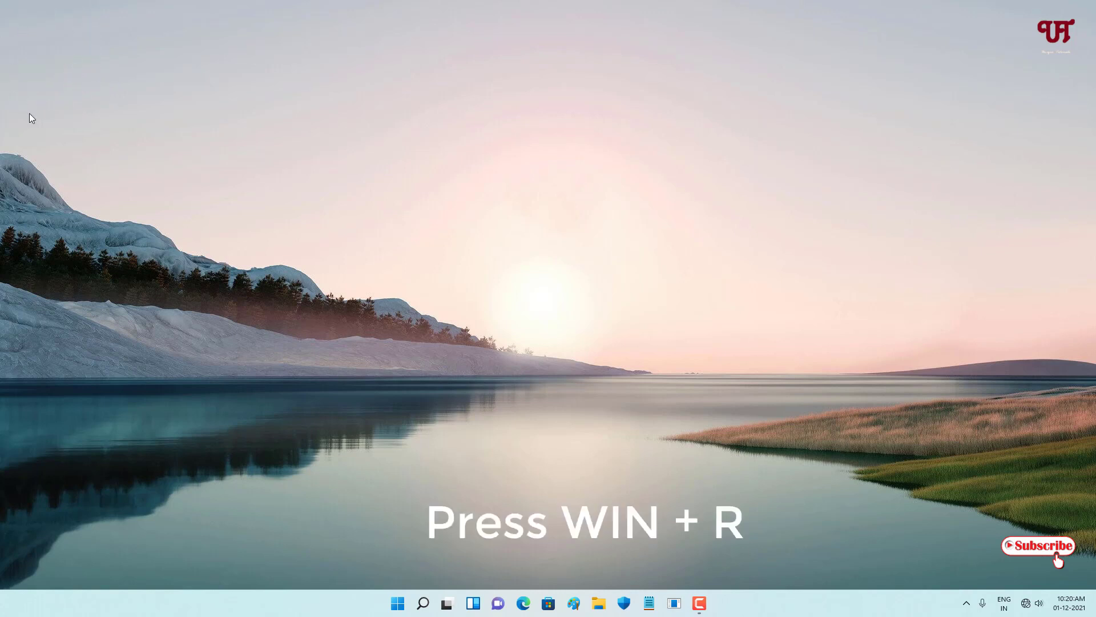
Open the Registry Editor with the regedit command and expand HKEY_CURRENT_USER\Software.
key(super+r)
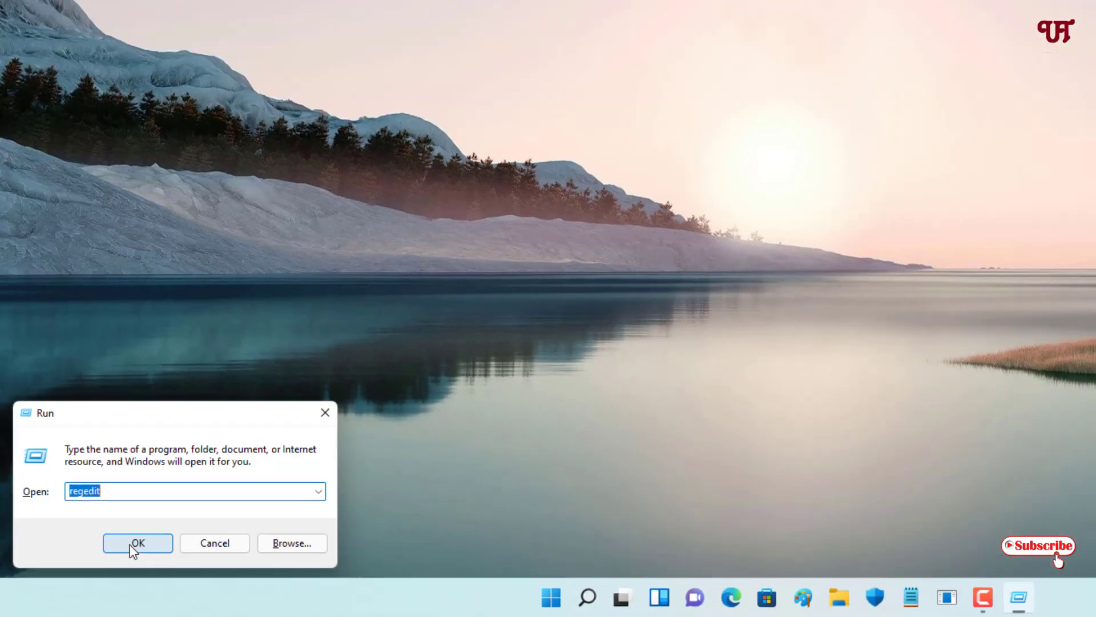
click(294, 457)
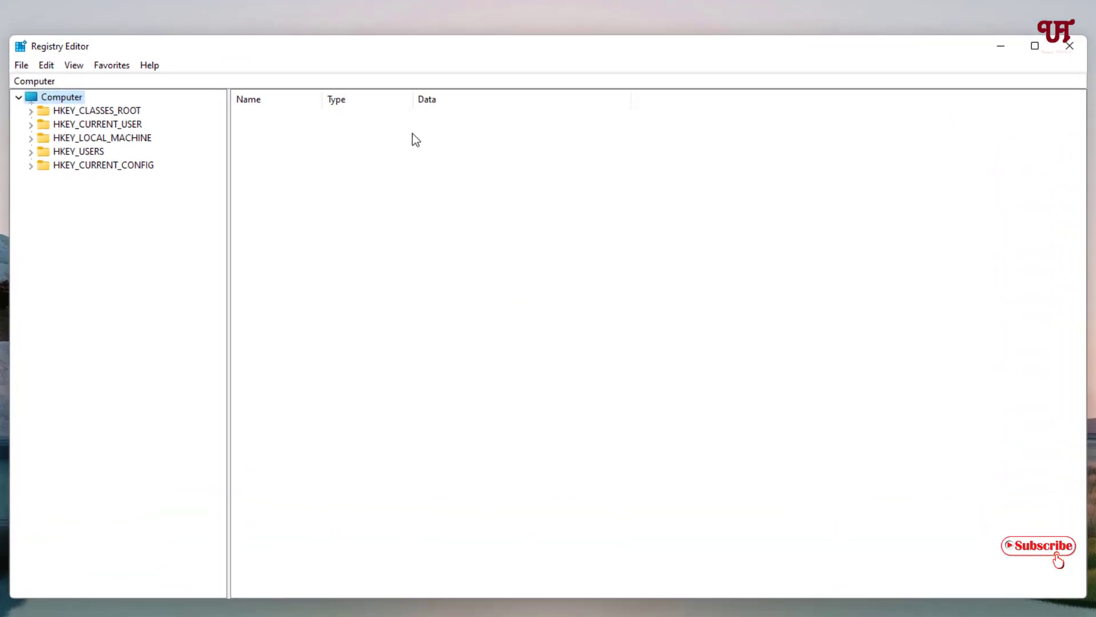
click(83, 127)
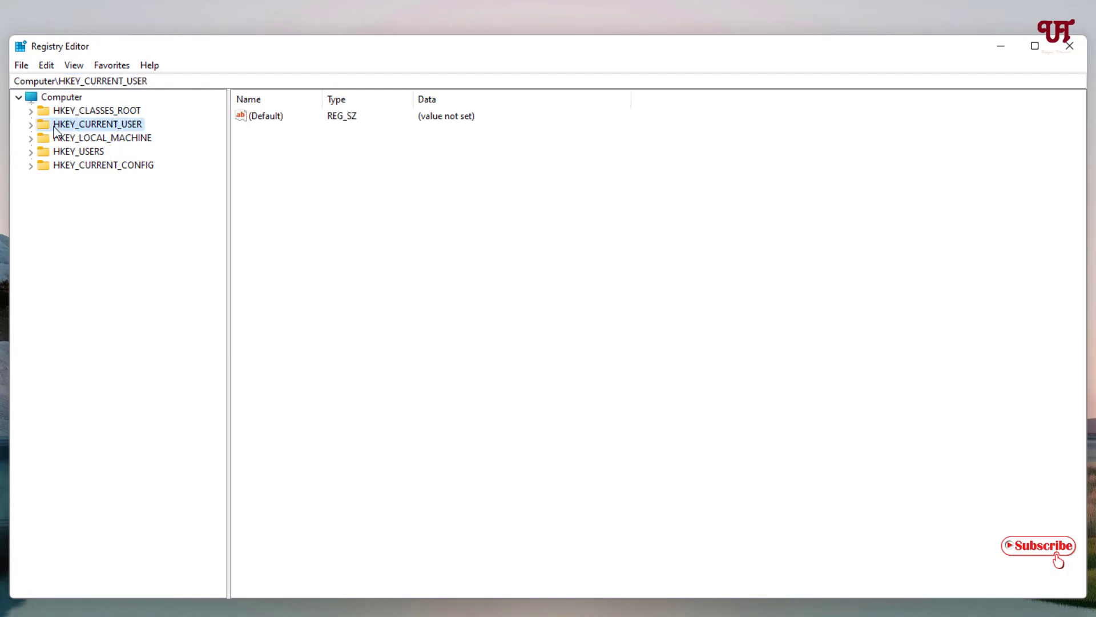
click(30, 125)
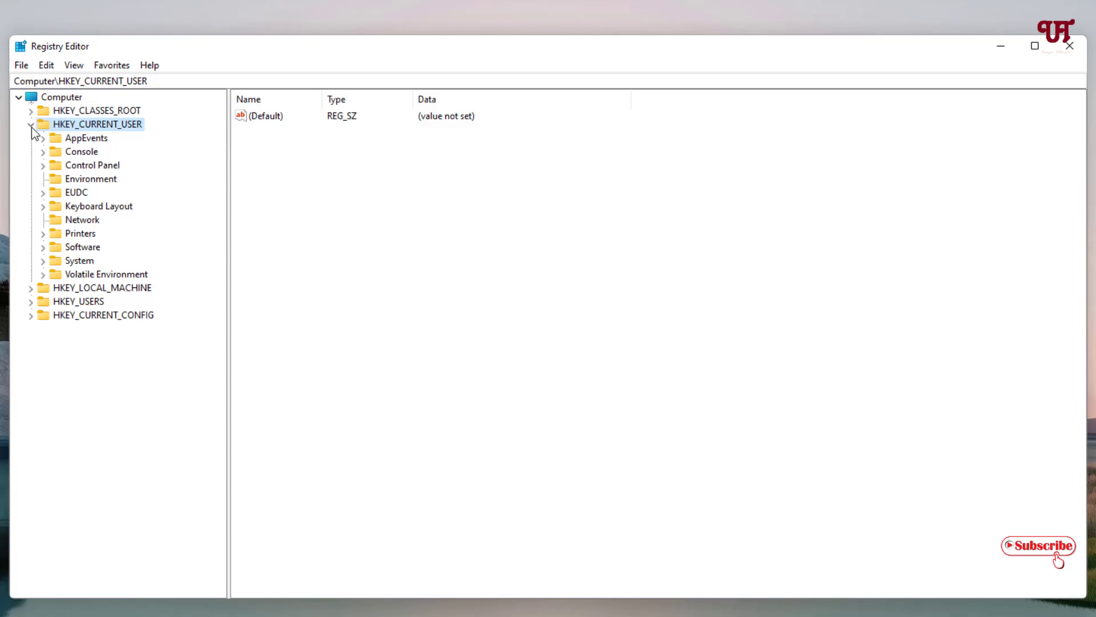
click(94, 250)
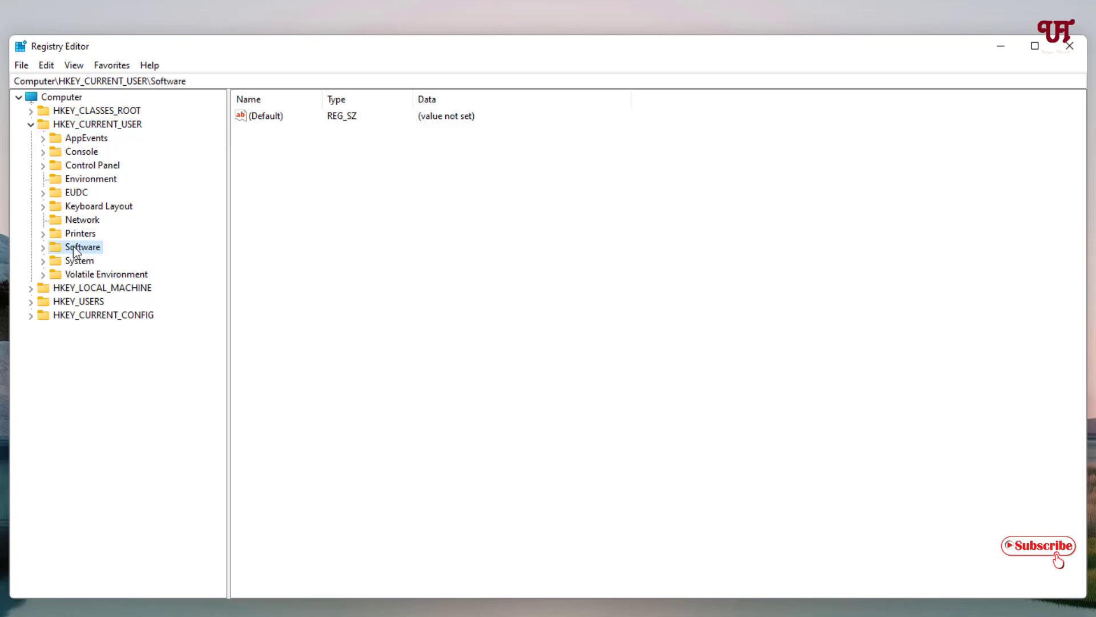
click(43, 249)
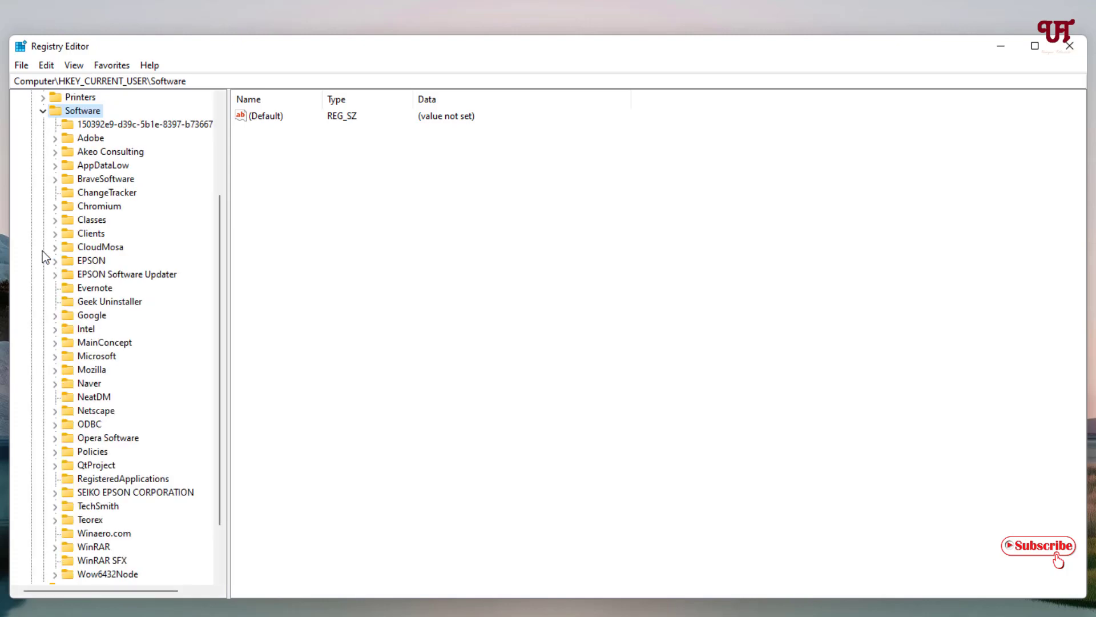
Expand the registry path Microsoft\Windows\CurrentVersion under the Software key.
click(97, 357)
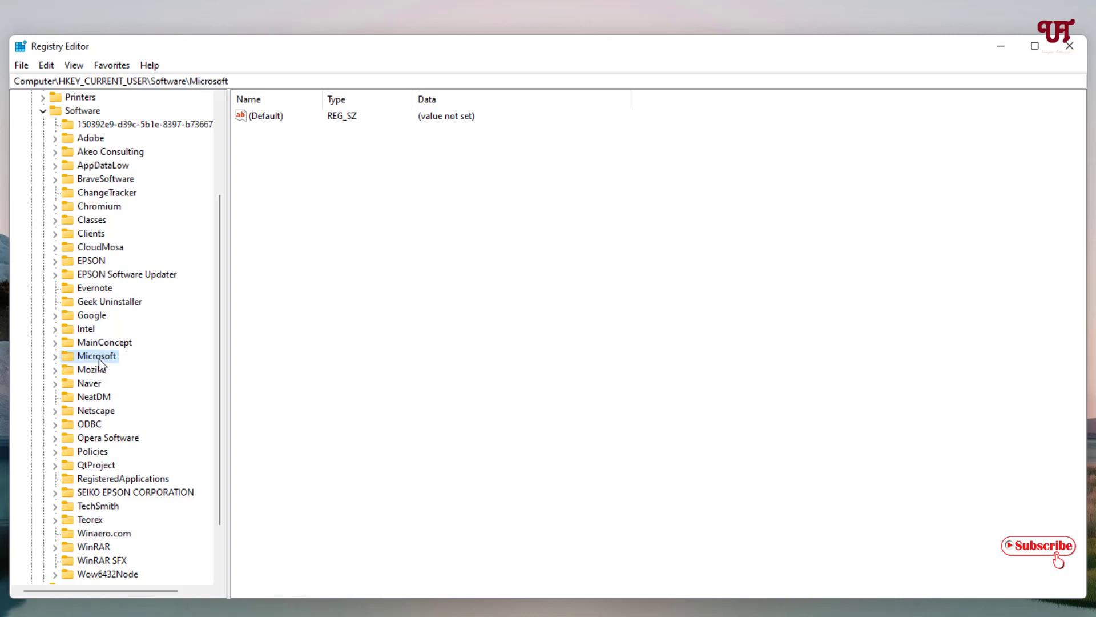
click(55, 357)
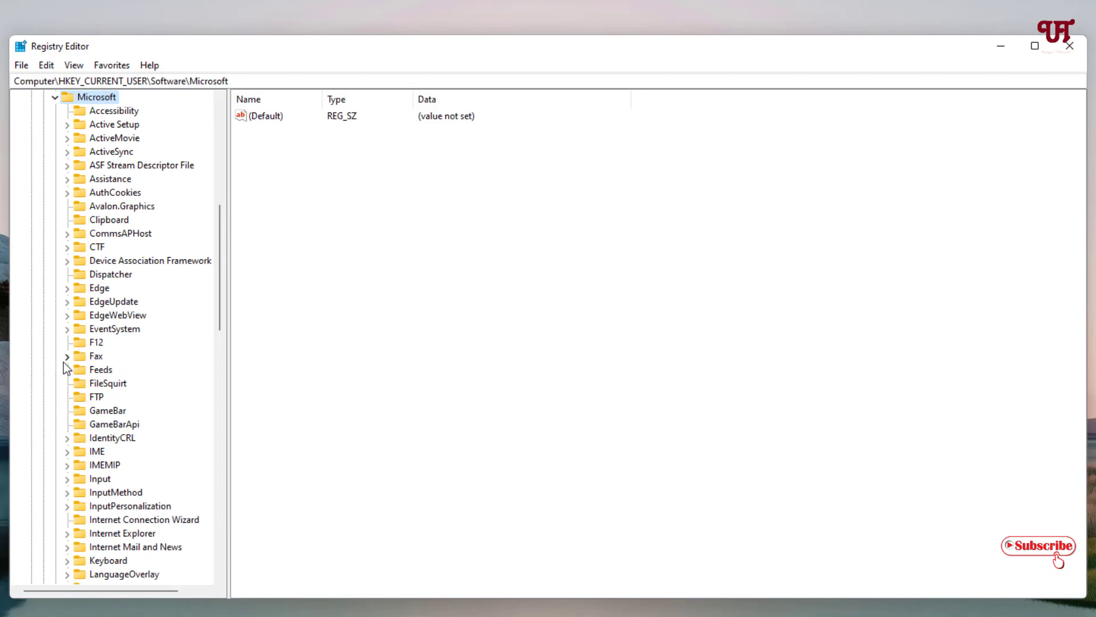
scroll(114, 372, down, 8)
scroll(114, 372, down, 9)
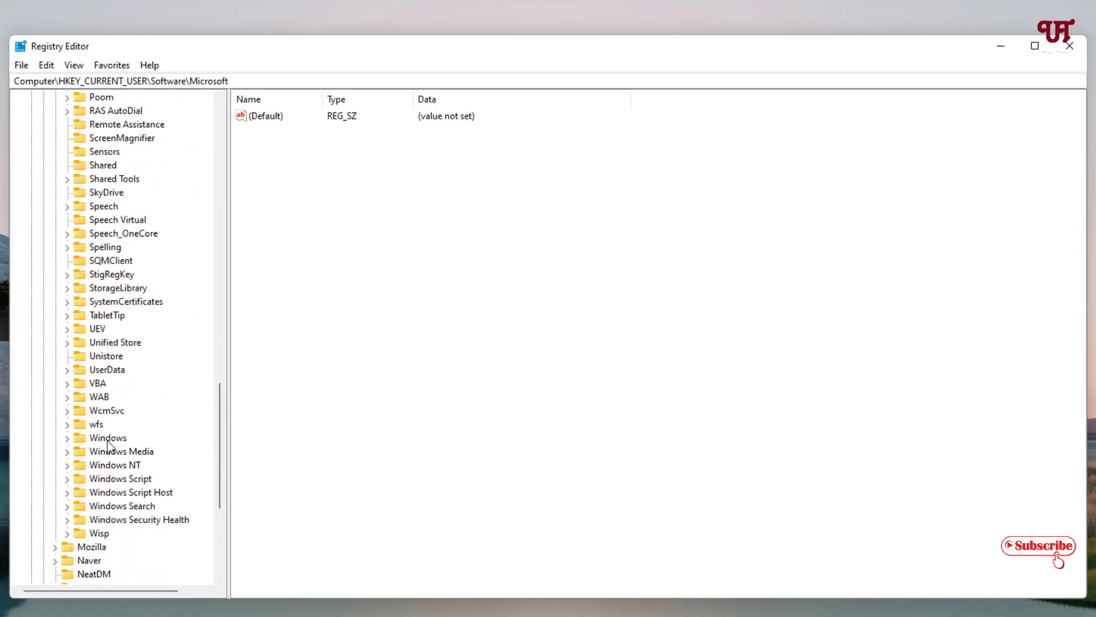
click(107, 437)
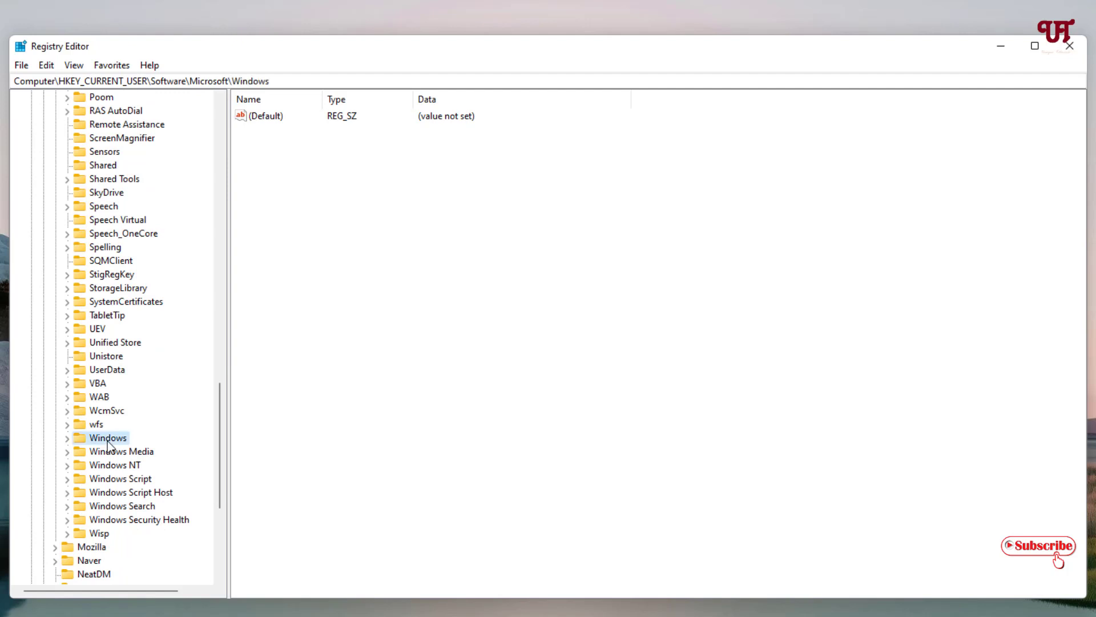
click(67, 439)
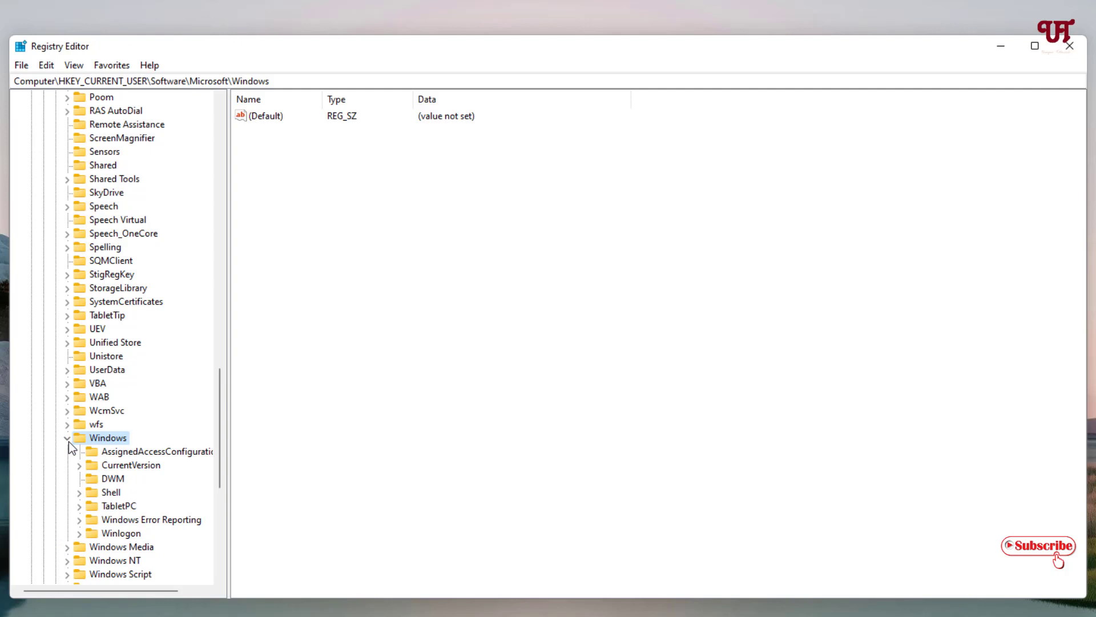
click(127, 467)
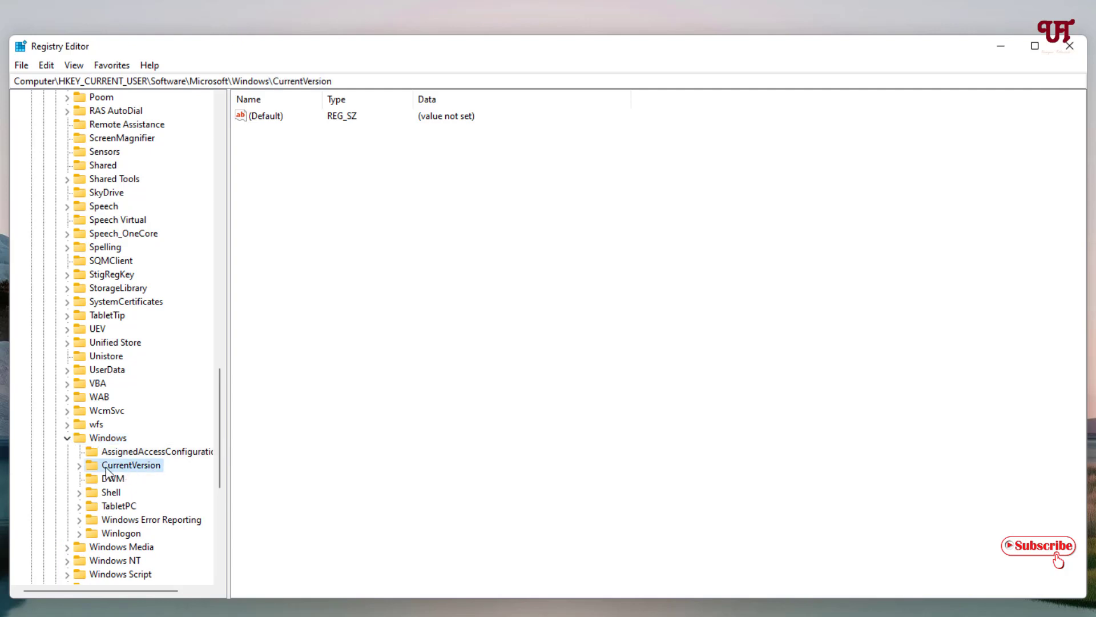
click(80, 467)
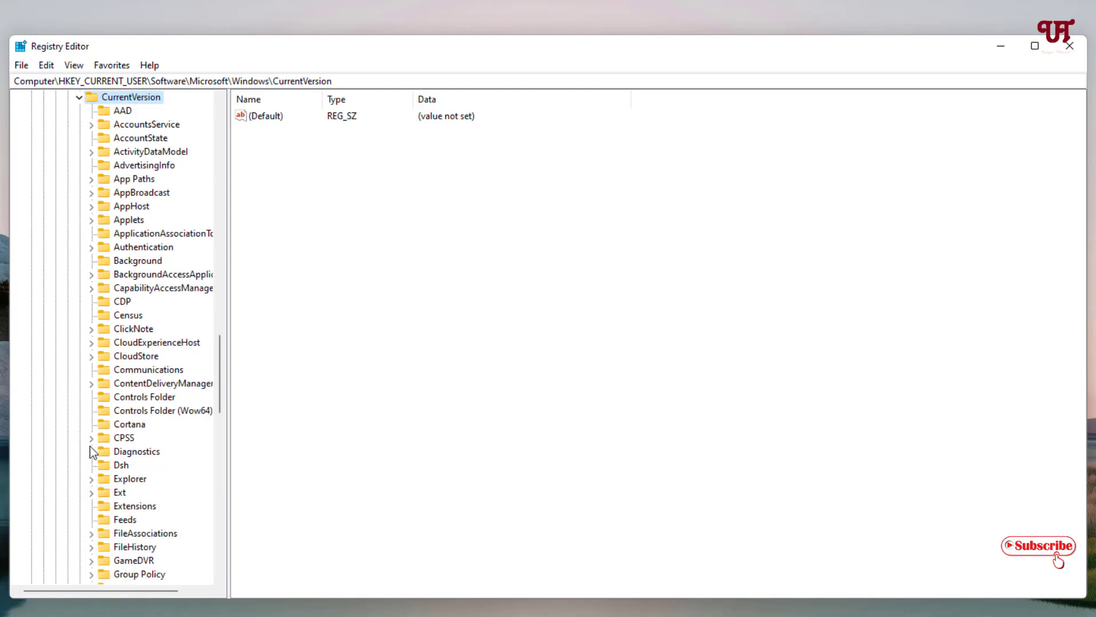
Create a new key named NamingTemplates under the Explorer key in CurrentVersion.
click(128, 480)
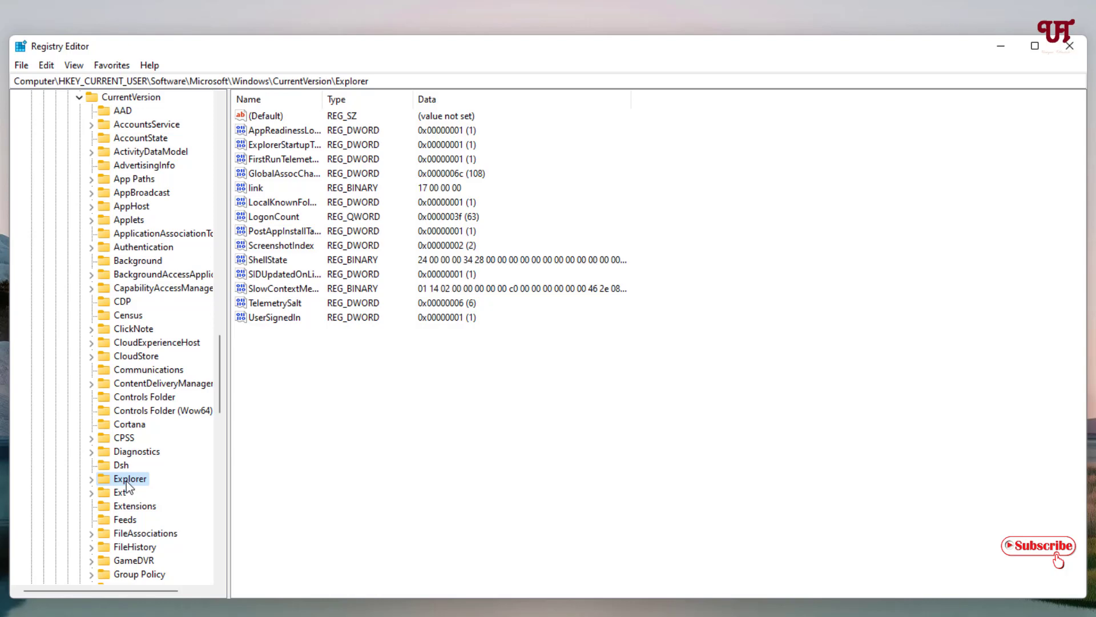
right_click(125, 480)
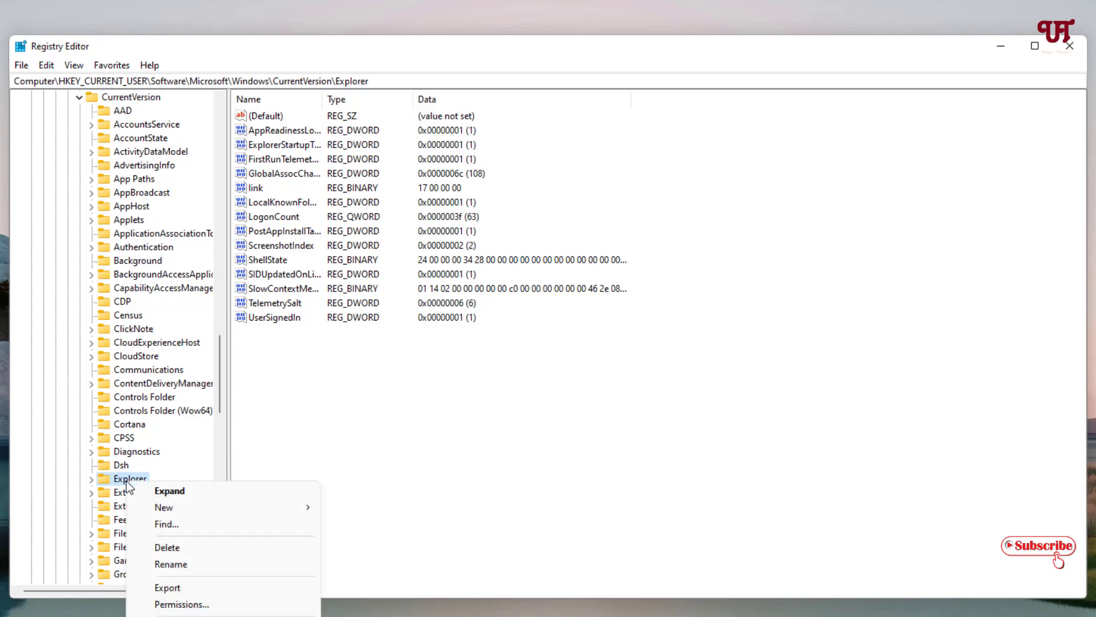
mouse_move(149, 510)
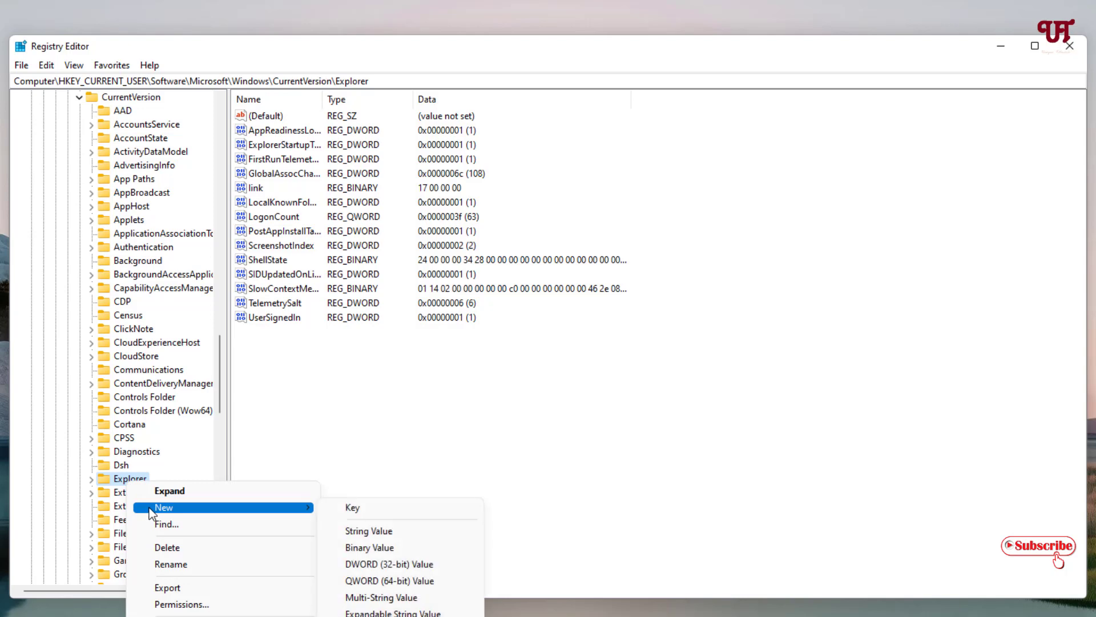
click(350, 509)
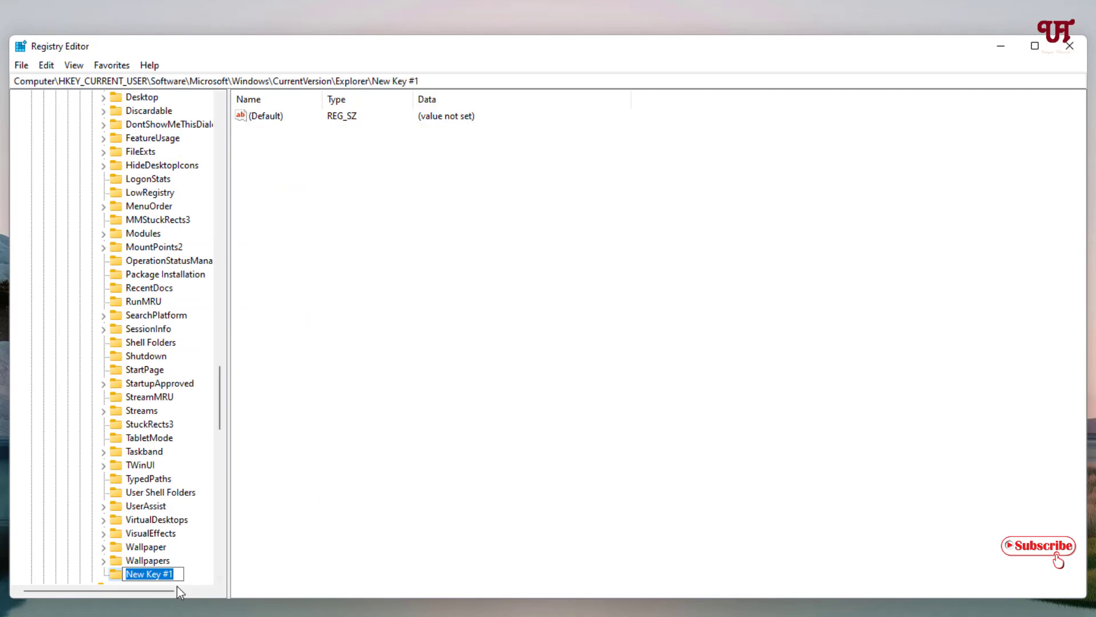
text(NamingTemplates)
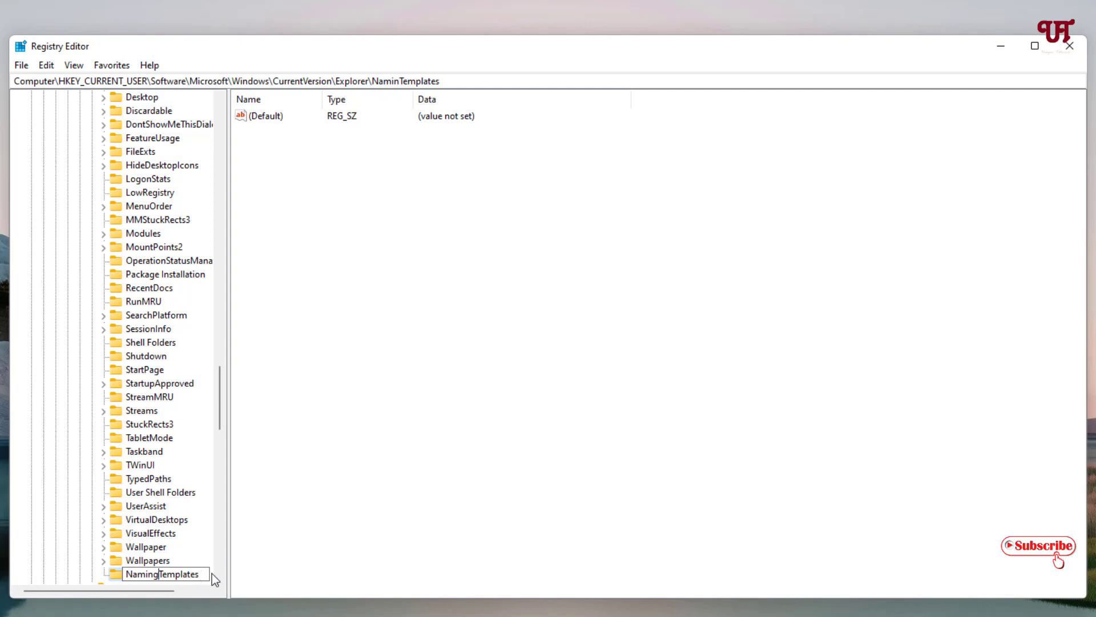
key(Return)
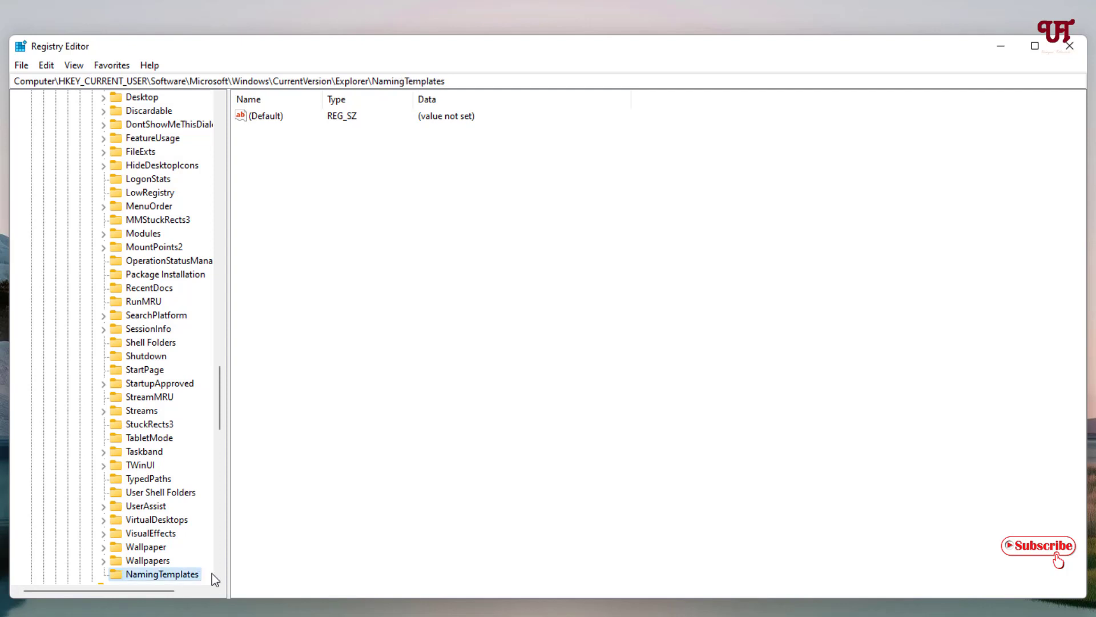
Add a string value named RenameNameTemplate to the NamingTemplates key.
right_click(152, 576)
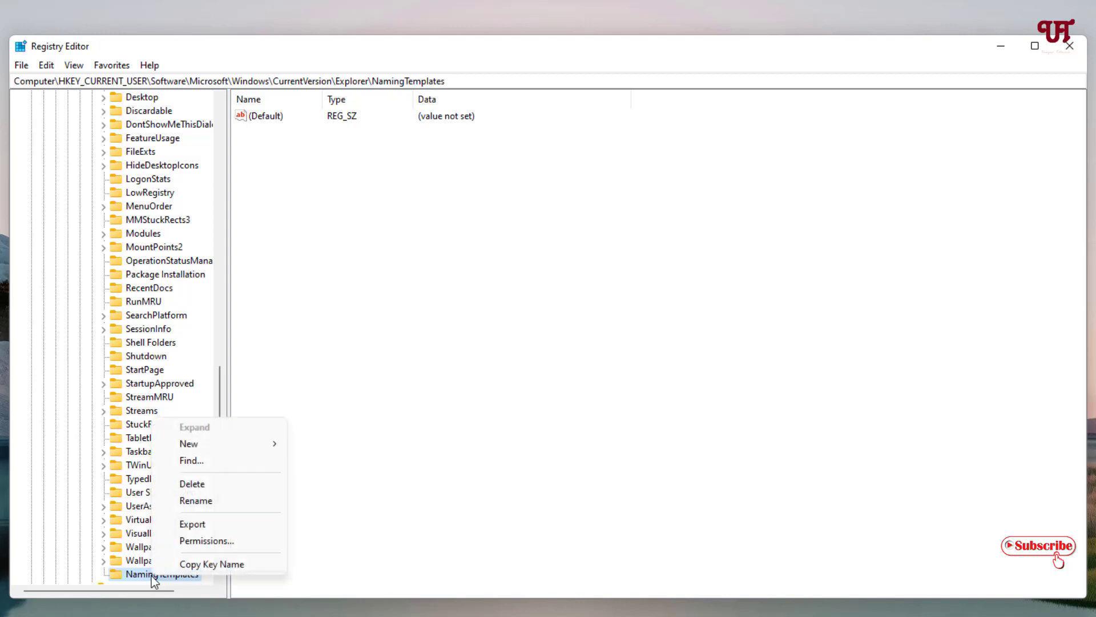
mouse_move(231, 448)
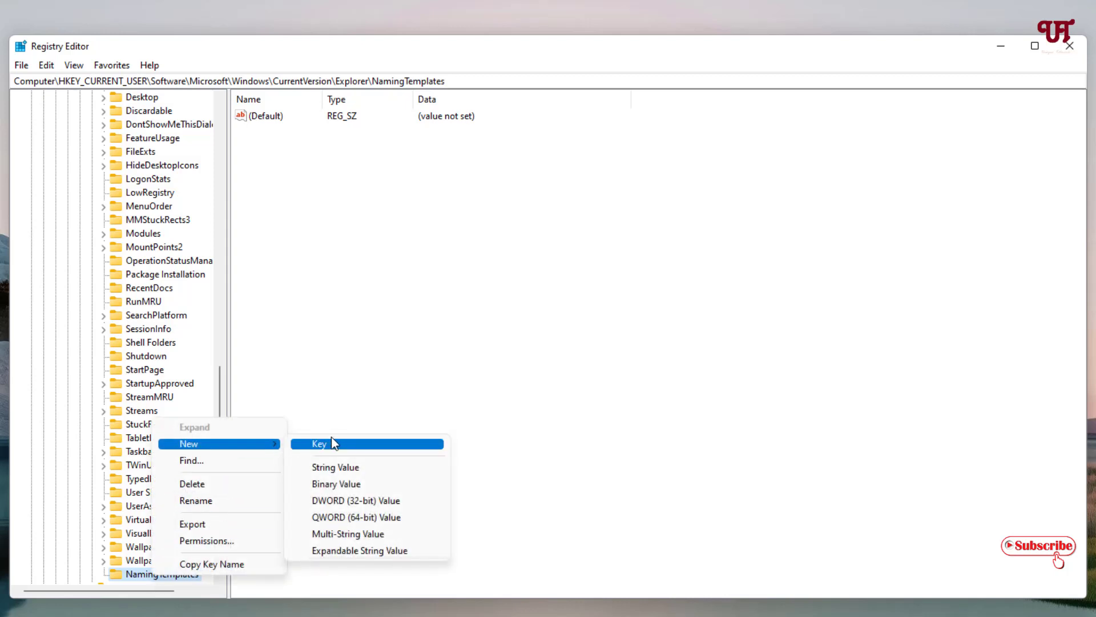
click(338, 468)
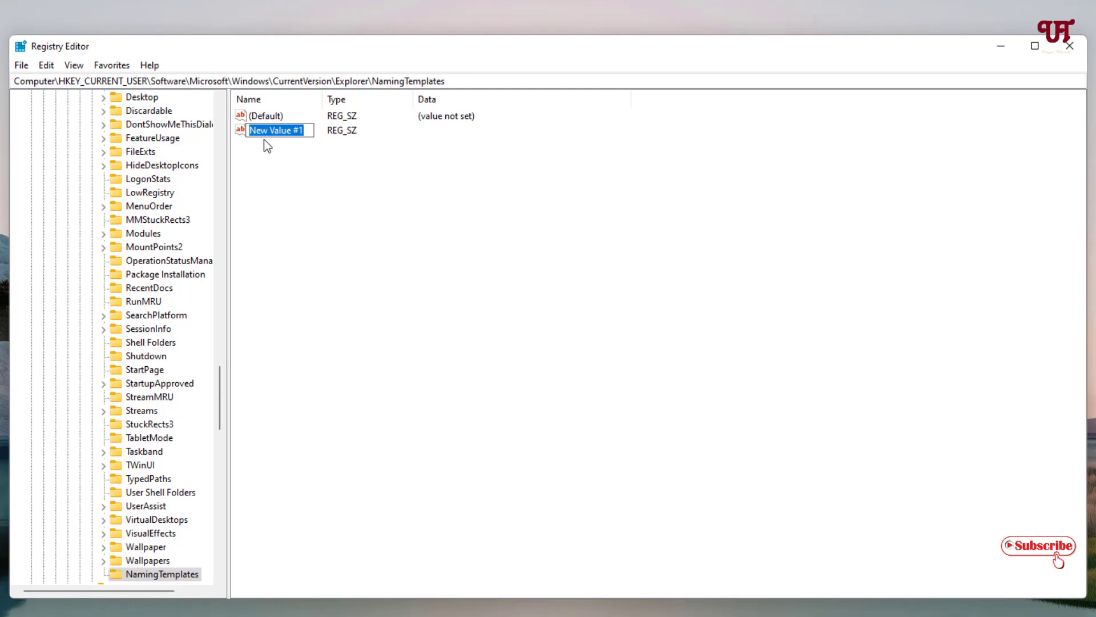
text(RenameNameTemplate)
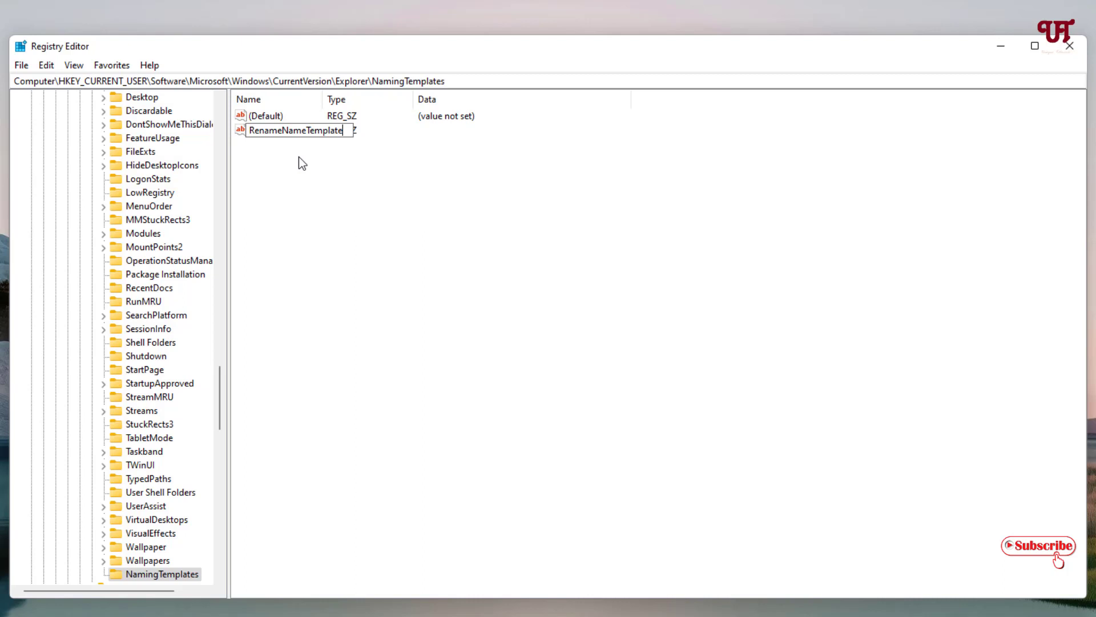
key(Return)
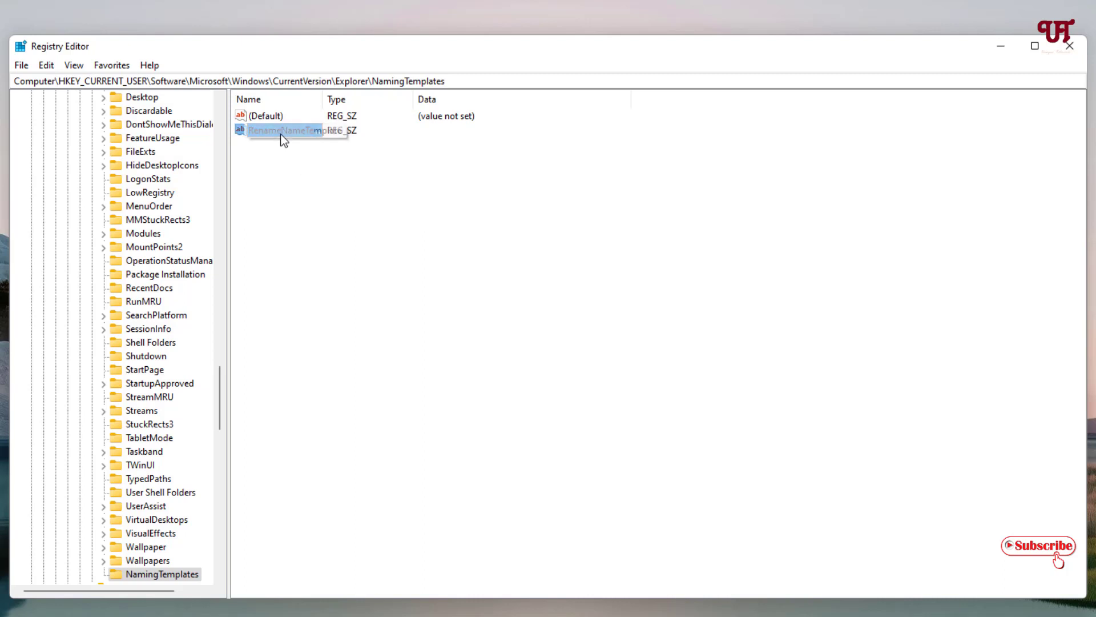
Set the value data of RenameNameTemplate to Uniquetutorials.
double_click(280, 136)
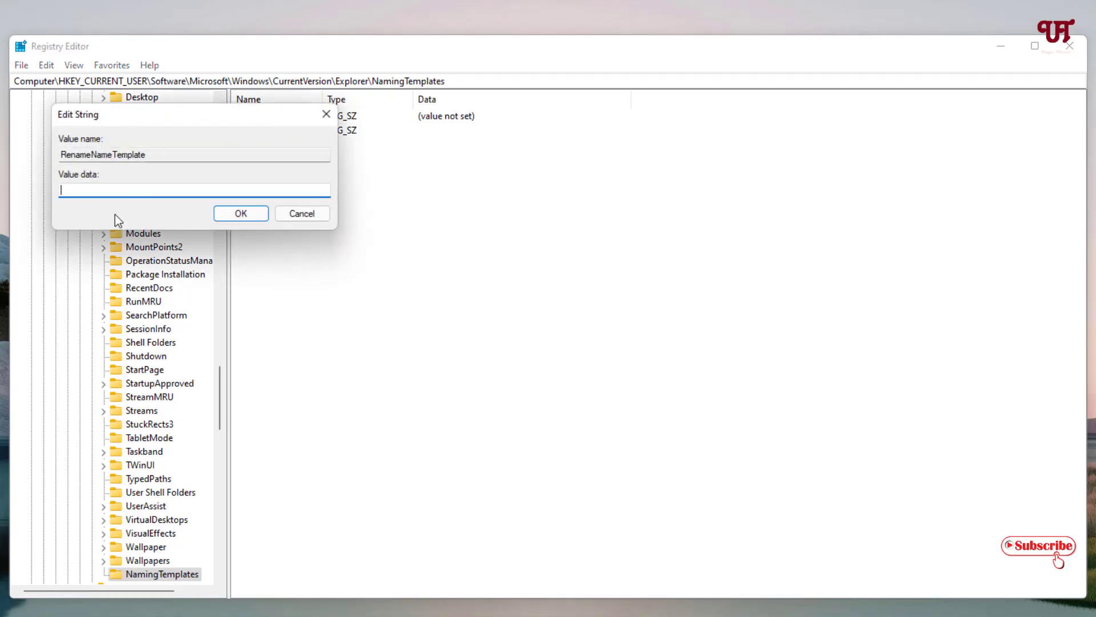
text(Uniquetutorials)
click(240, 213)
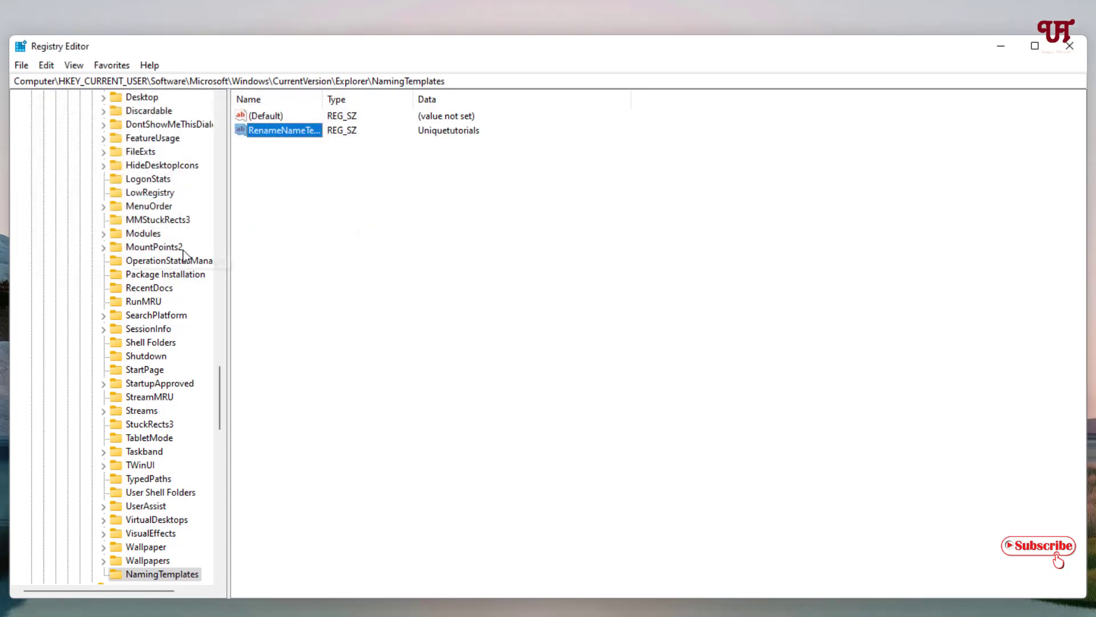
Minimize the Registry Editor and create a new folder on the desktop, accepting its default name.
click(1001, 47)
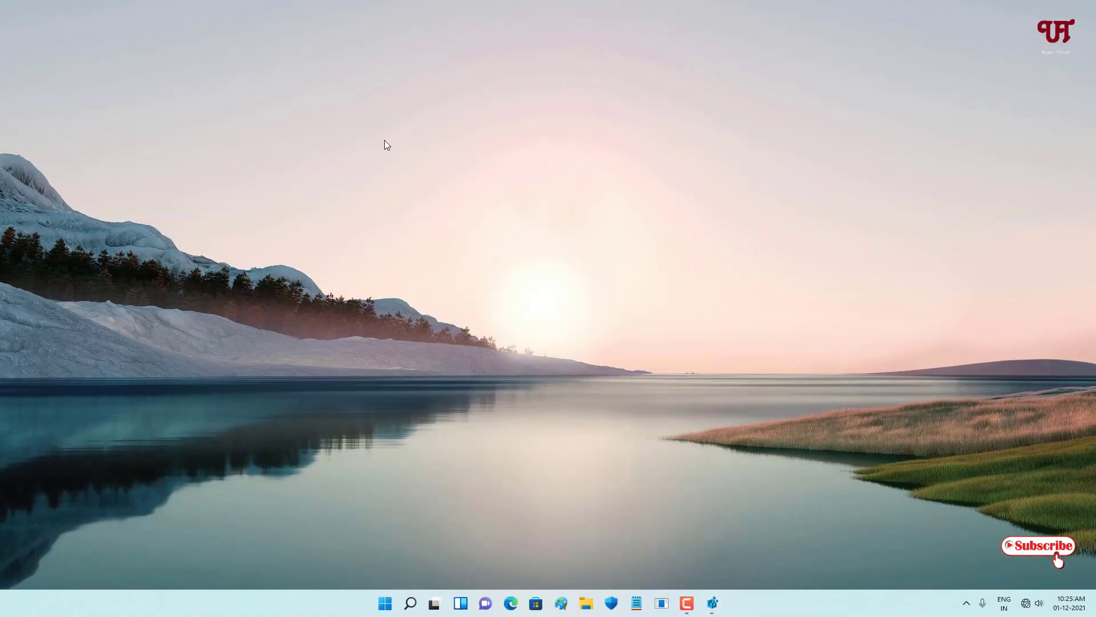
right_click(385, 141)
mouse_move(514, 230)
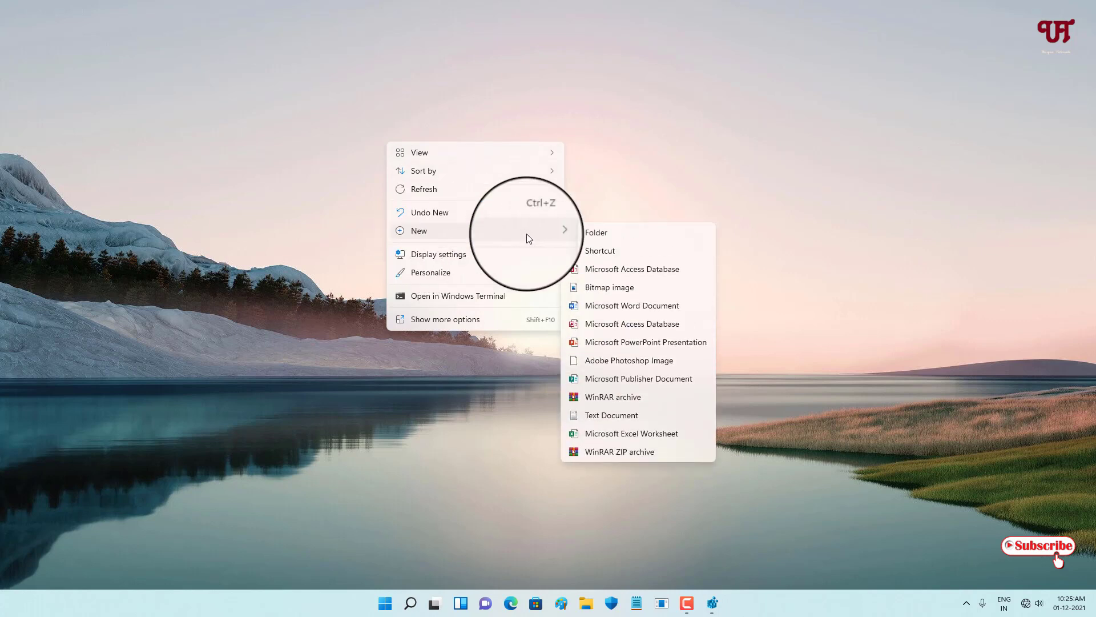
click(598, 232)
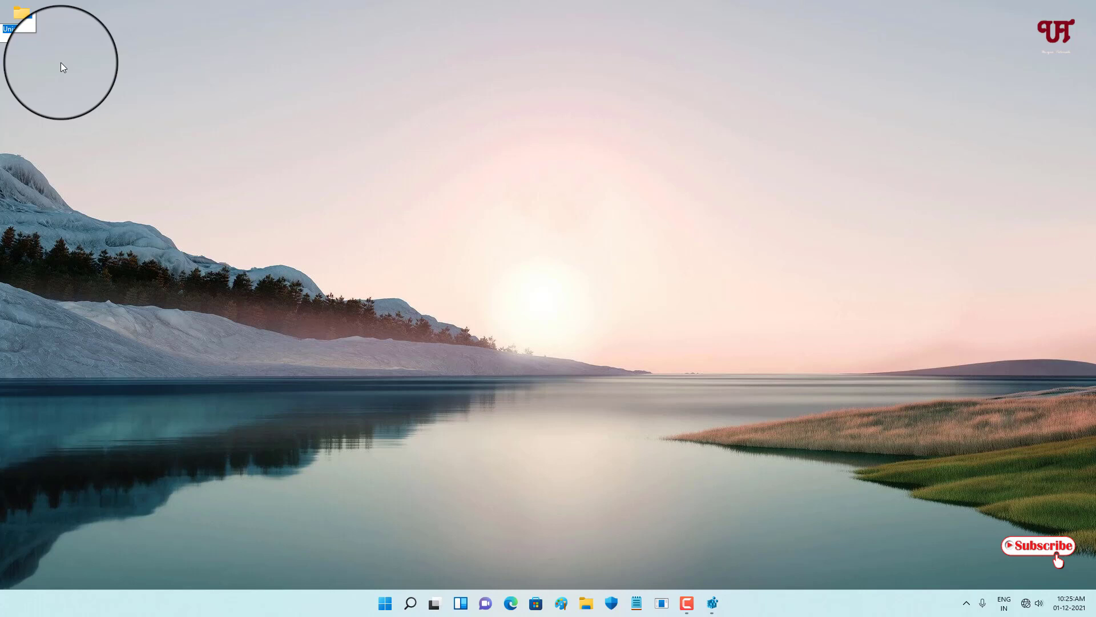
key(Return)
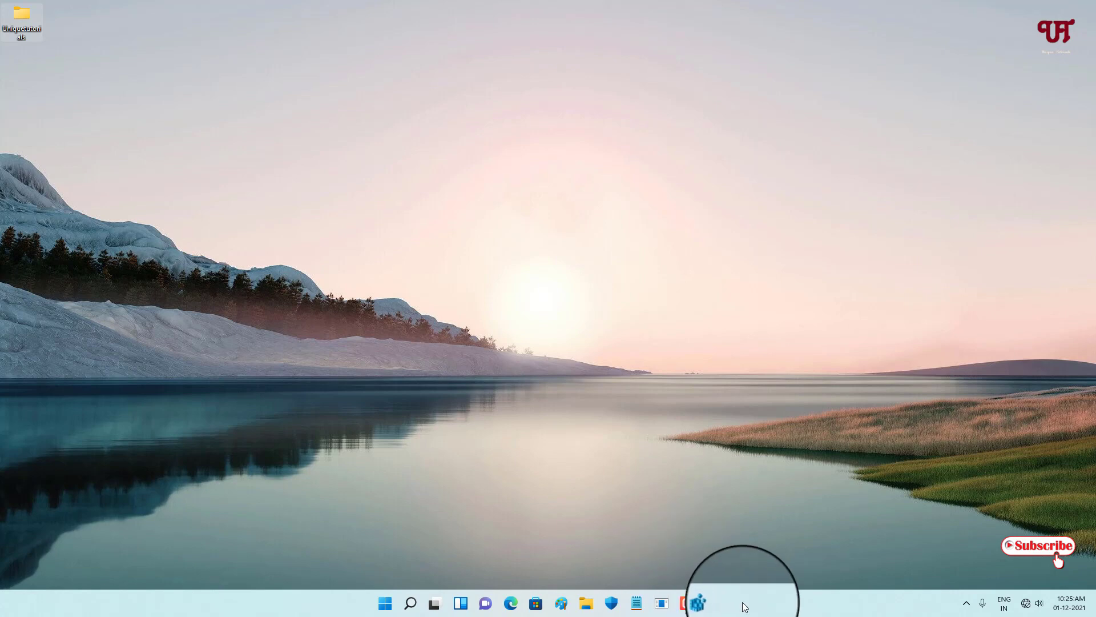
Return to the Registry Editor, permanently delete the NamingTemplates key under Explorer, and close the editor.
click(714, 603)
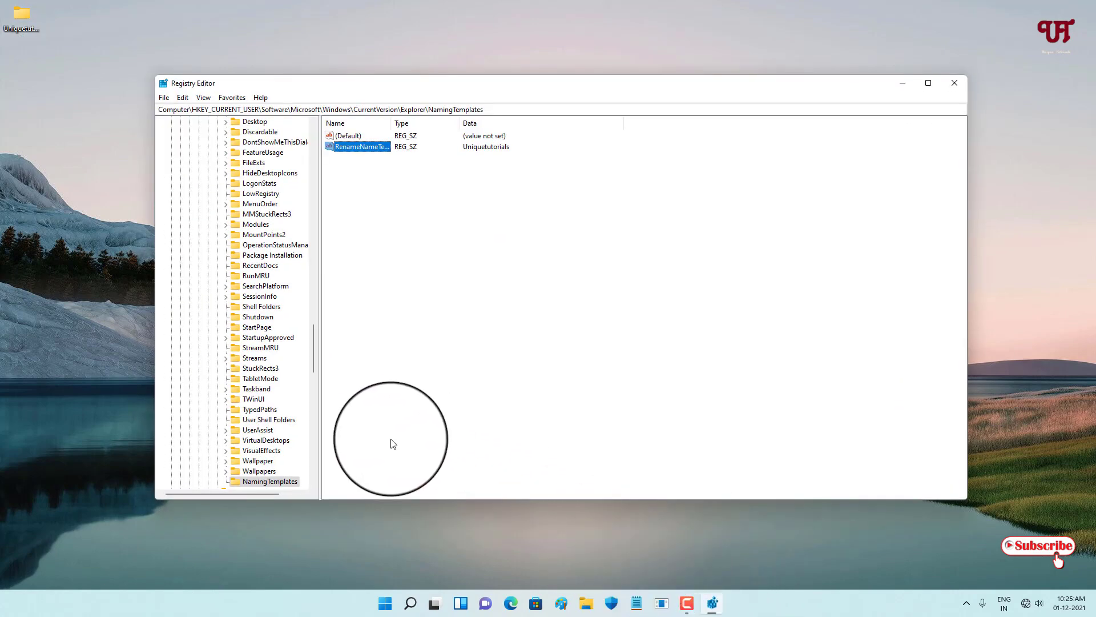
right_click(274, 485)
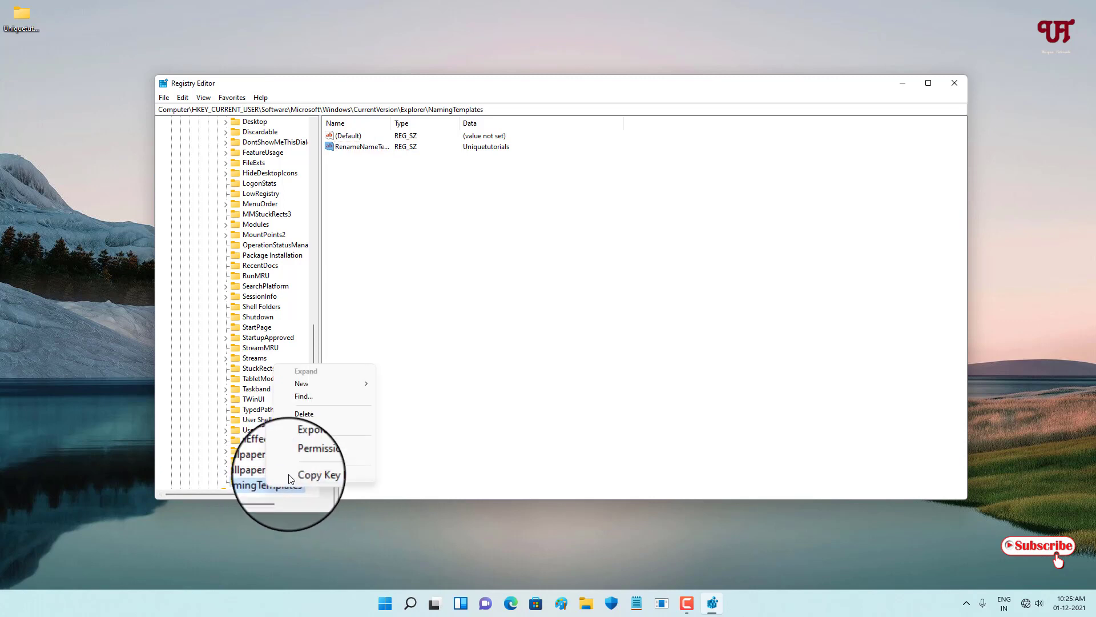
click(308, 415)
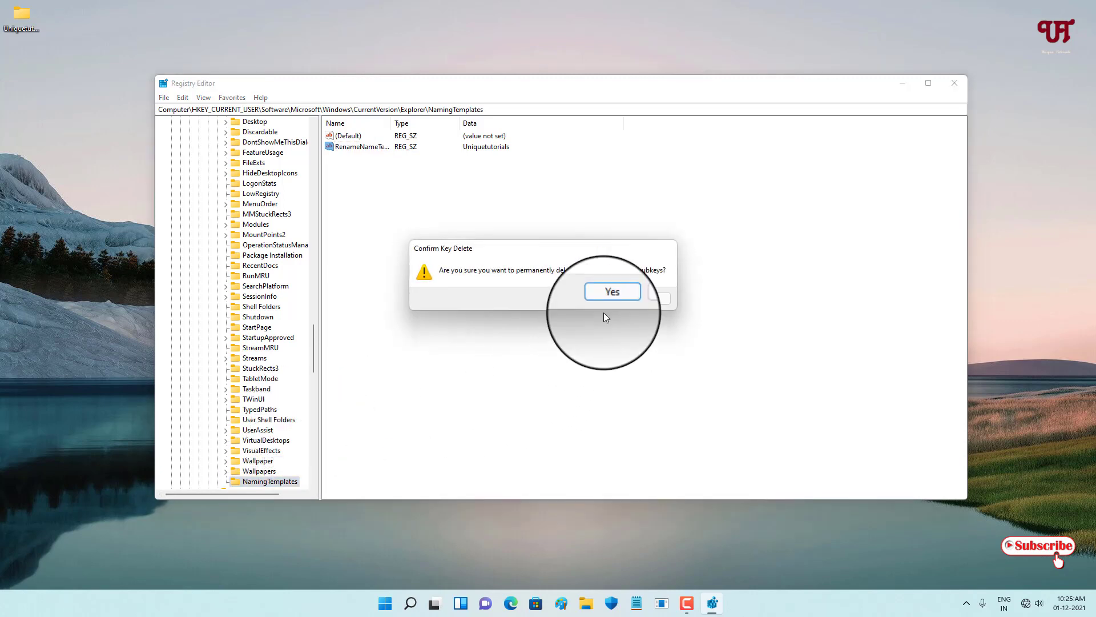
click(604, 297)
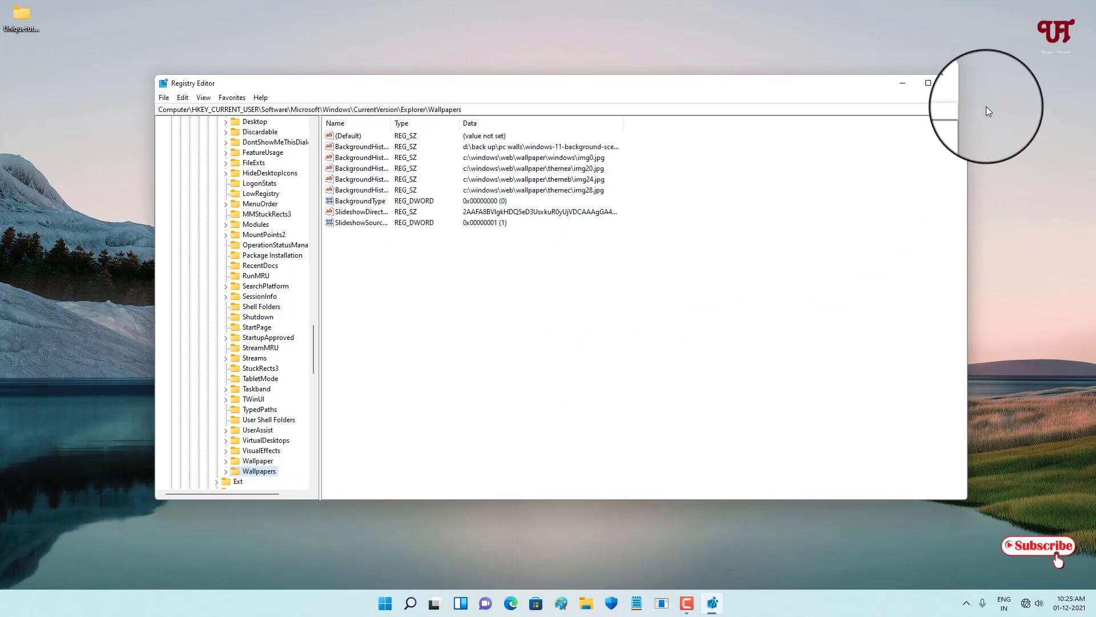
click(954, 82)
Create another new folder on the desktop, accepting its default name.
right_click(478, 114)
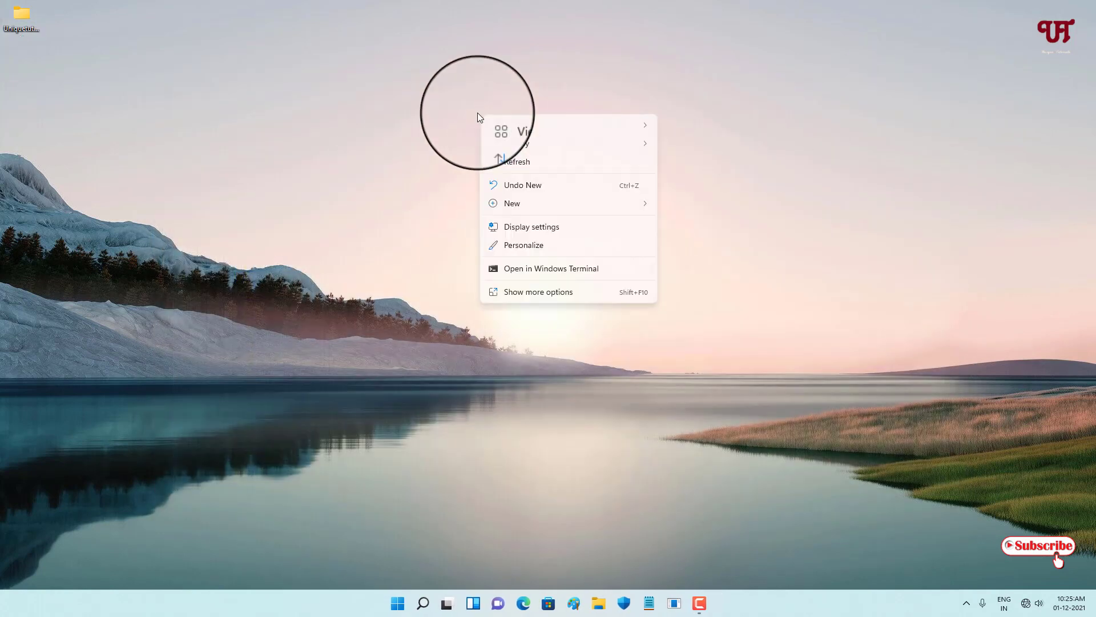
mouse_move(503, 205)
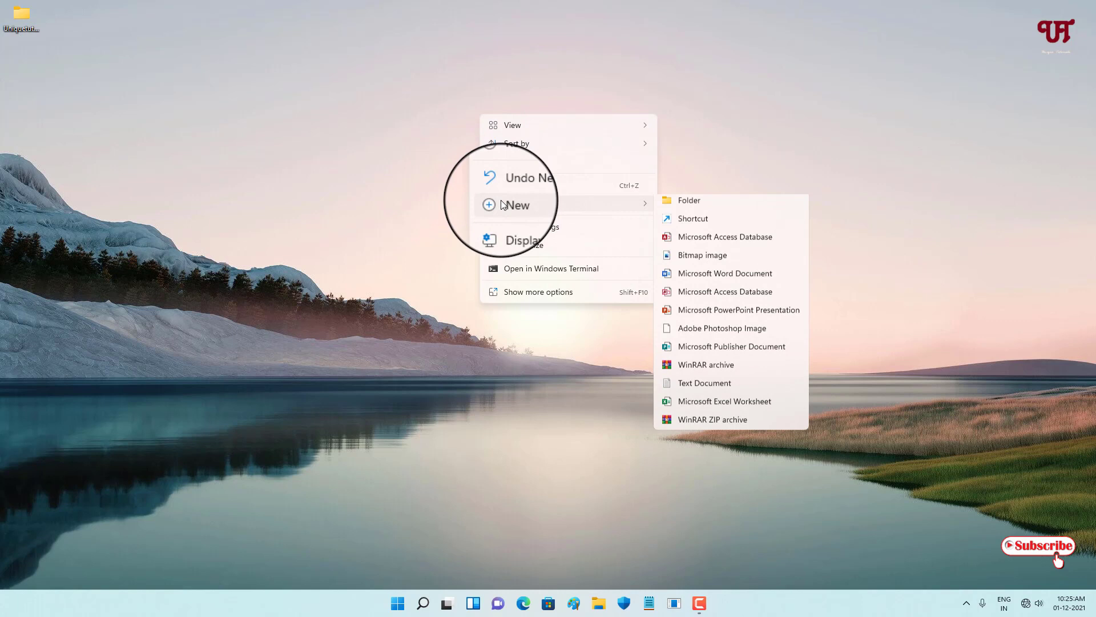
click(687, 207)
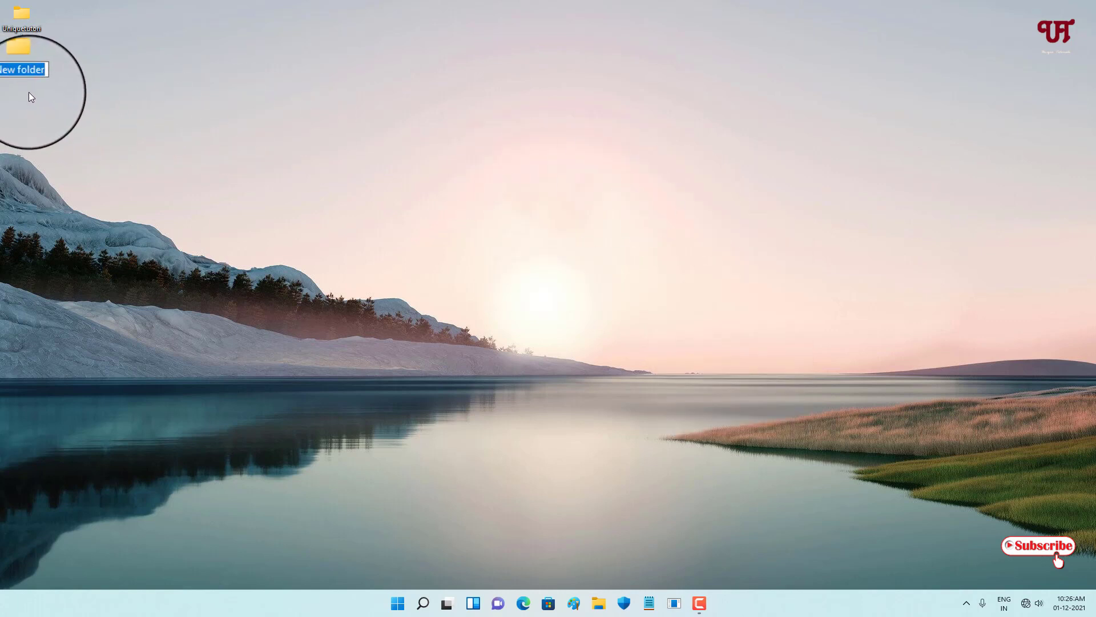
key(Return)
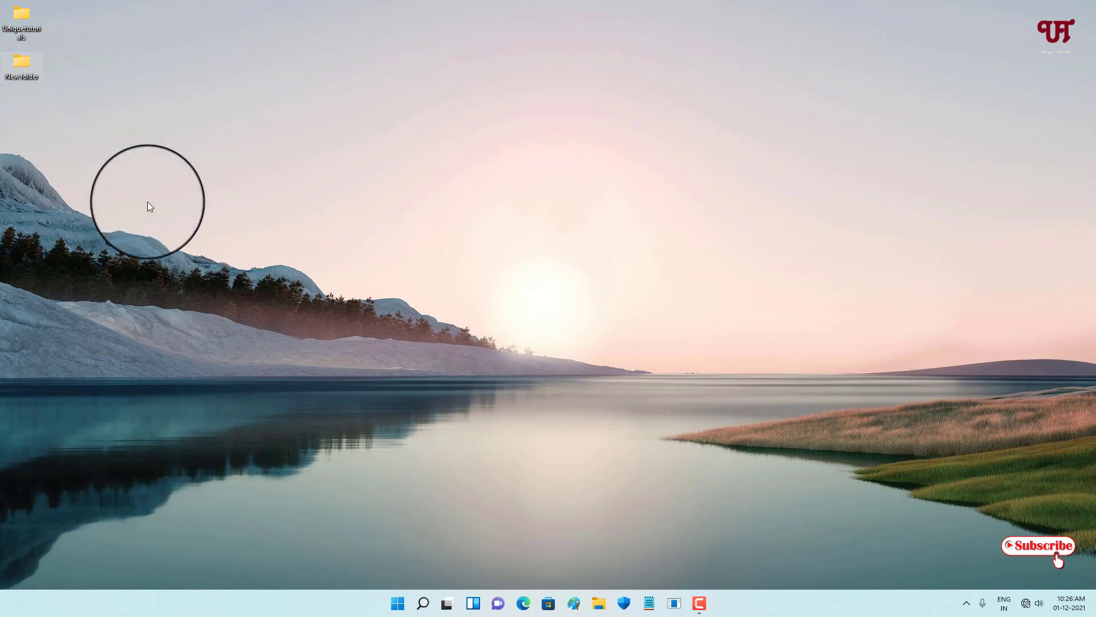